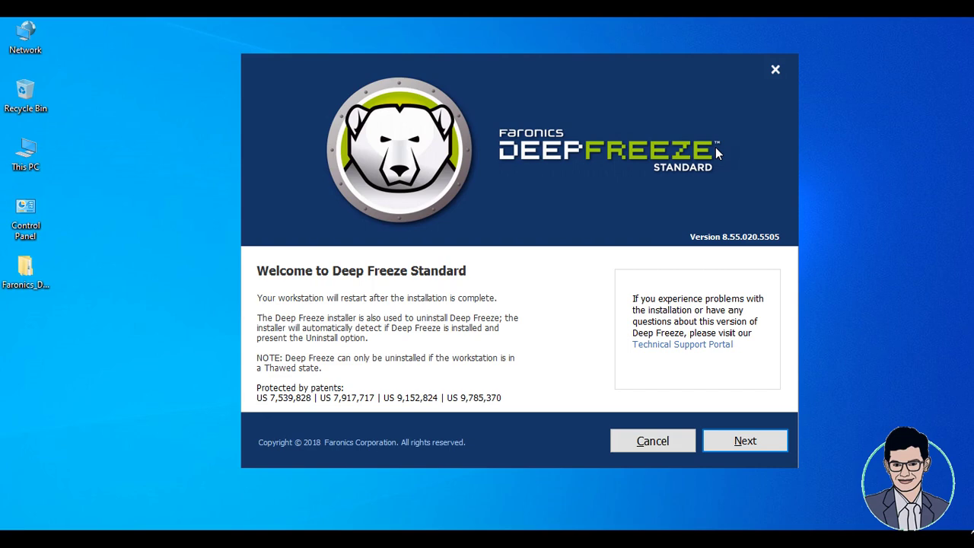
Accept the Deep Freeze license agreement and choose to run it in evaluation mode.
{"action": "left_click", "coordinate": [753, 440]}
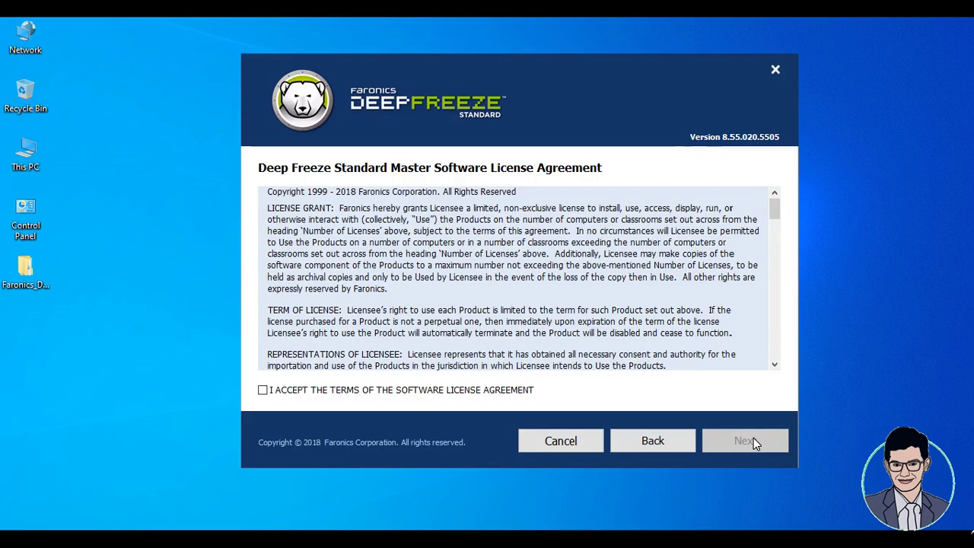
{"action": "left_click", "coordinate": [470, 390]}
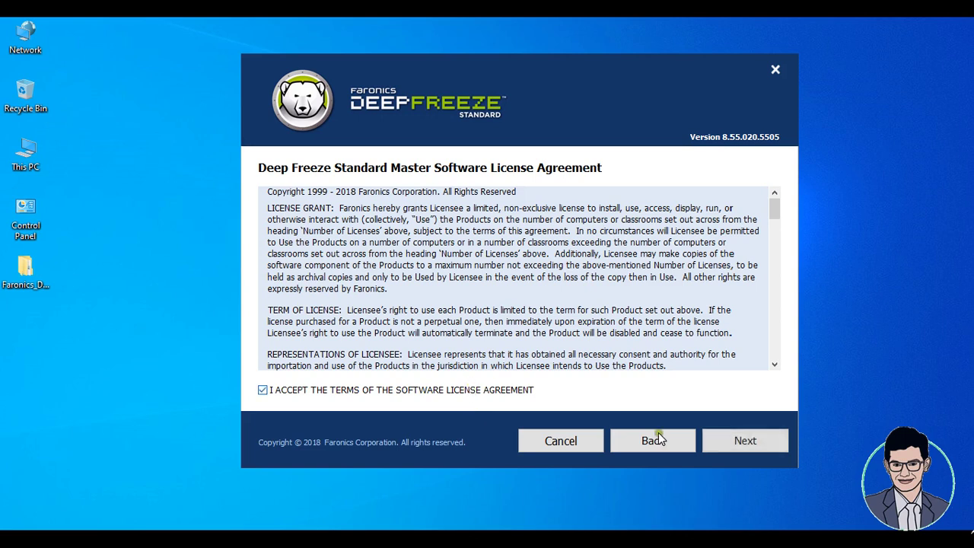
{"action": "left_click", "coordinate": [752, 441]}
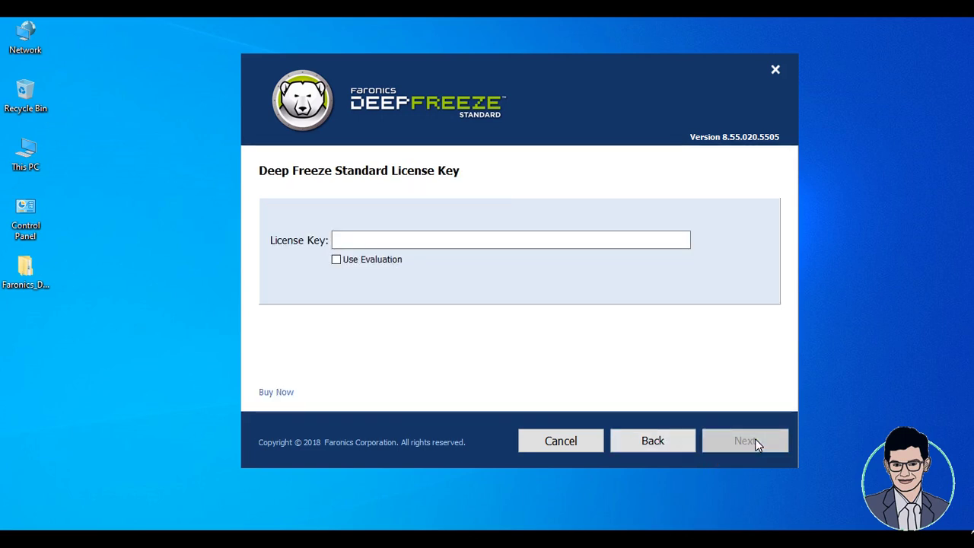
{"action": "left_click", "coordinate": [360, 261]}
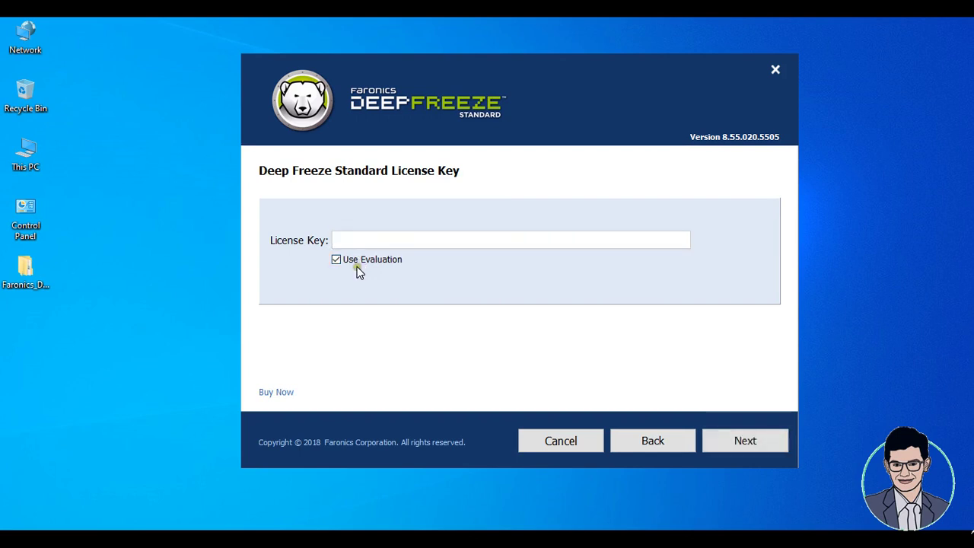
{"action": "left_click", "coordinate": [764, 444]}
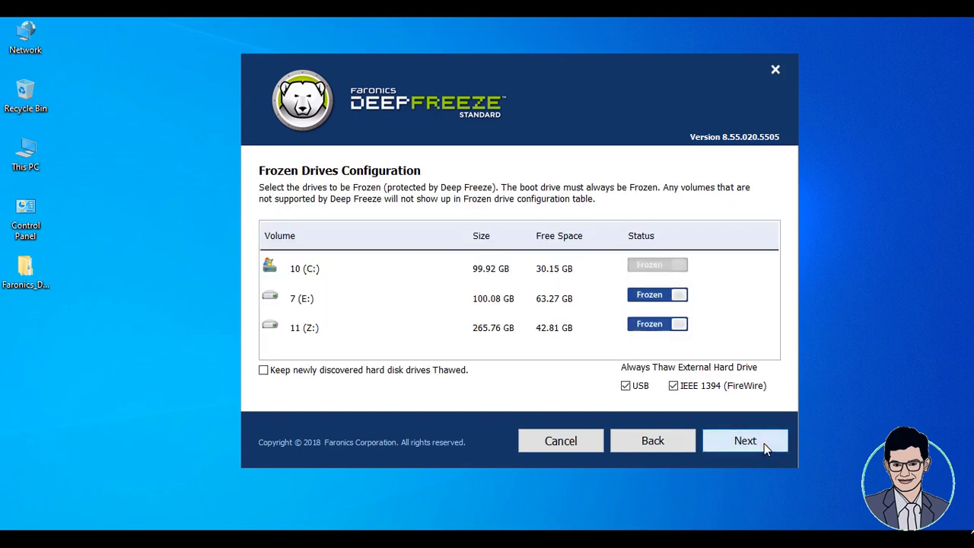
Set drives E: and Z: to Thawed and continue to ThawSpace configuration.
{"action": "left_click", "coordinate": [653, 296]}
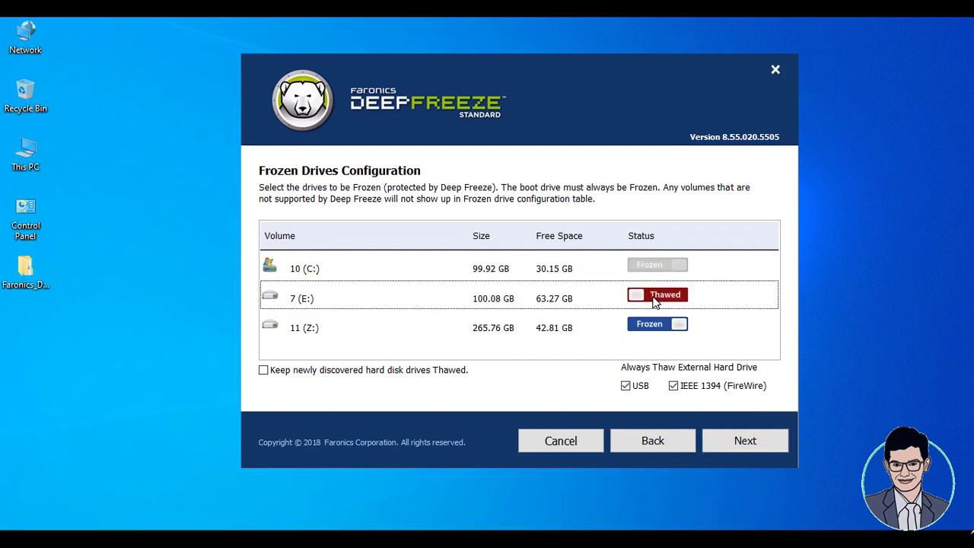
{"action": "left_click", "coordinate": [652, 324]}
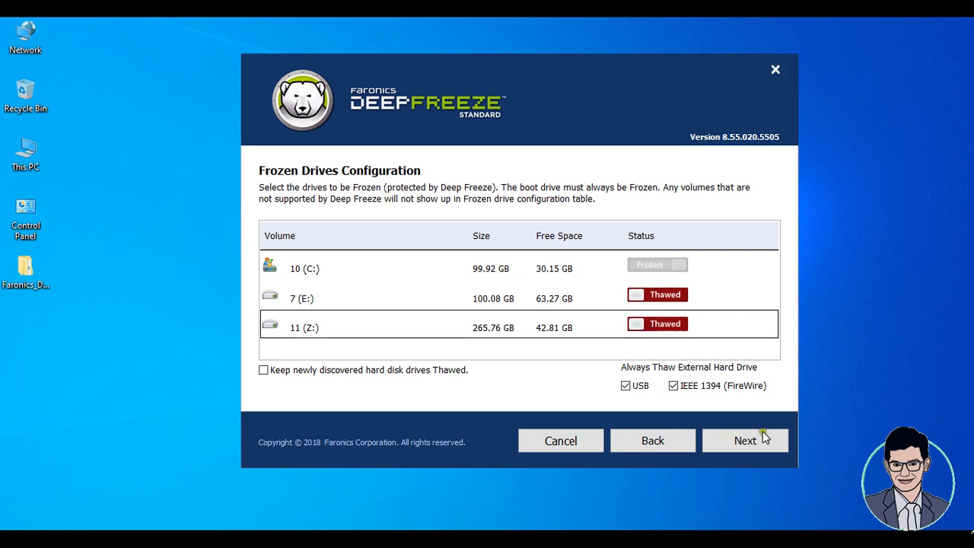
{"action": "left_click", "coordinate": [747, 442]}
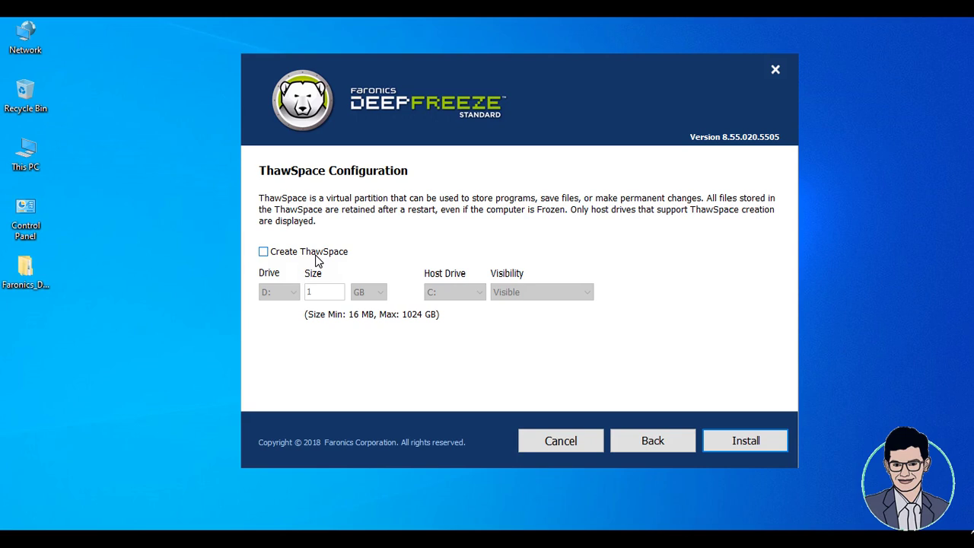
Create a 2 GB ThawSpace on drive H: and start installing Deep Freeze.
{"action": "left_click", "coordinate": [316, 257]}
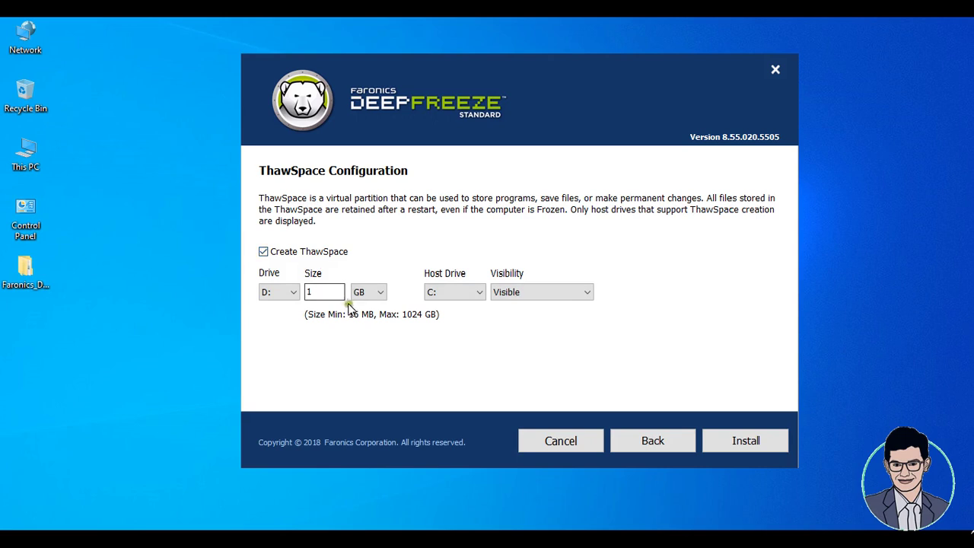
{"action": "left_click", "coordinate": [310, 297]}
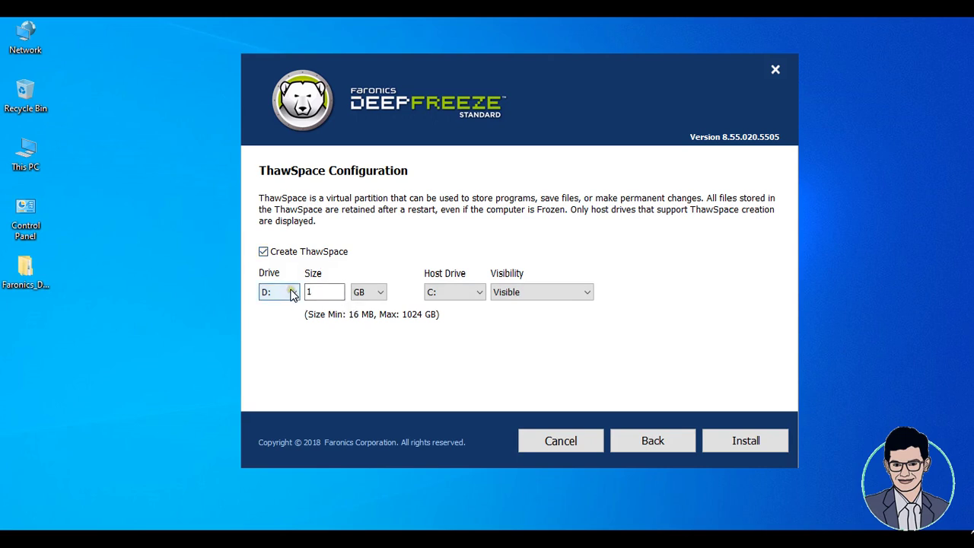
{"action": "left_click", "coordinate": [293, 292]}
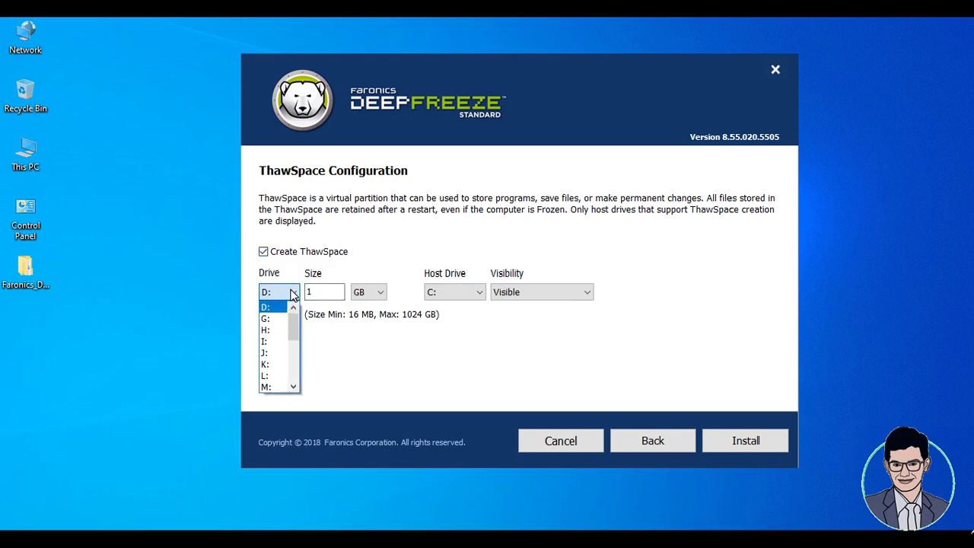
{"action": "left_click", "coordinate": [271, 331]}
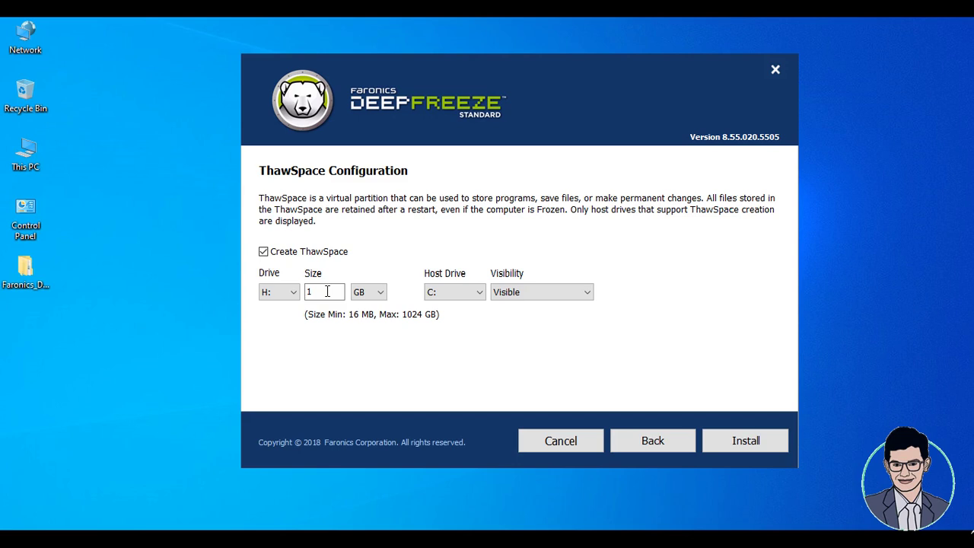
{"action": "left_click", "coordinate": [327, 291]}
{"action": "key", "text": "BackSpace"}
{"action": "type", "text": "2"}
{"action": "left_click", "coordinate": [735, 439]}
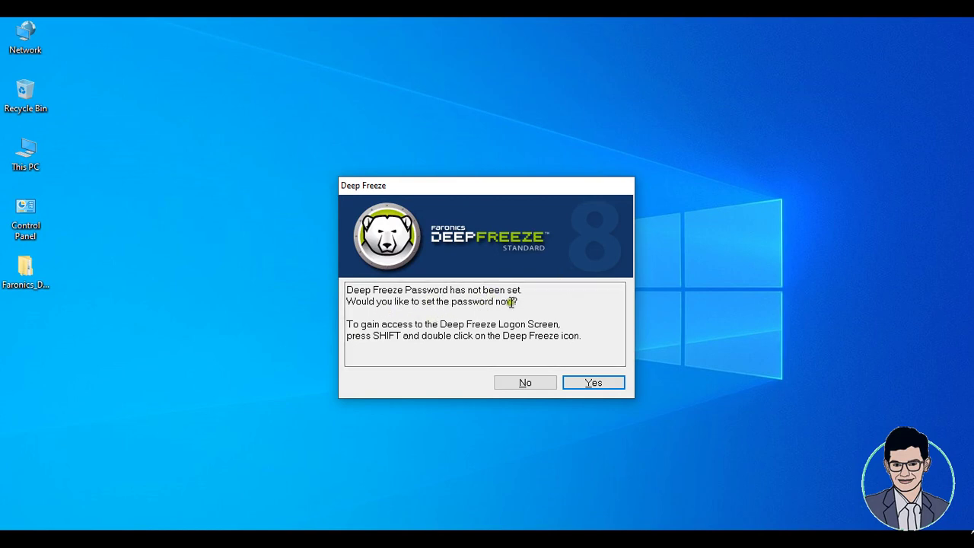
Dismiss the set-password prompt and bring up the Deep Freeze login from its hidden tray icon.
{"action": "key", "text": "Escape"}
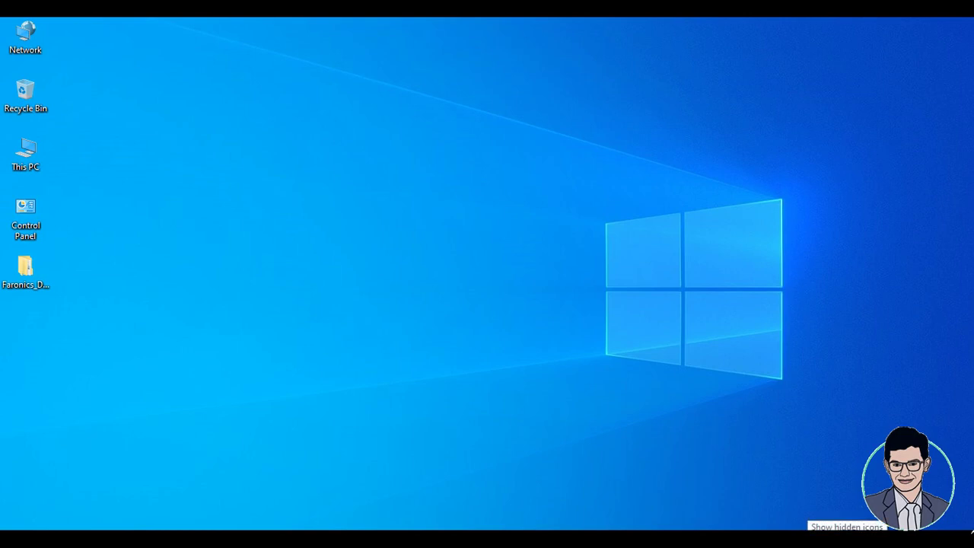
{"action": "left_click", "coordinate": [810, 539]}
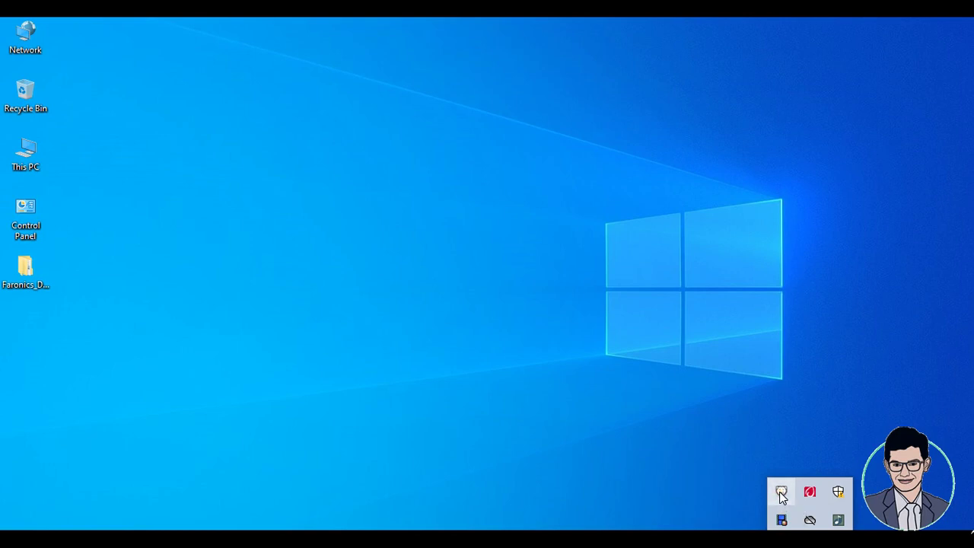
{"action": "key", "text": "ctrl+alt+shift+F6"}
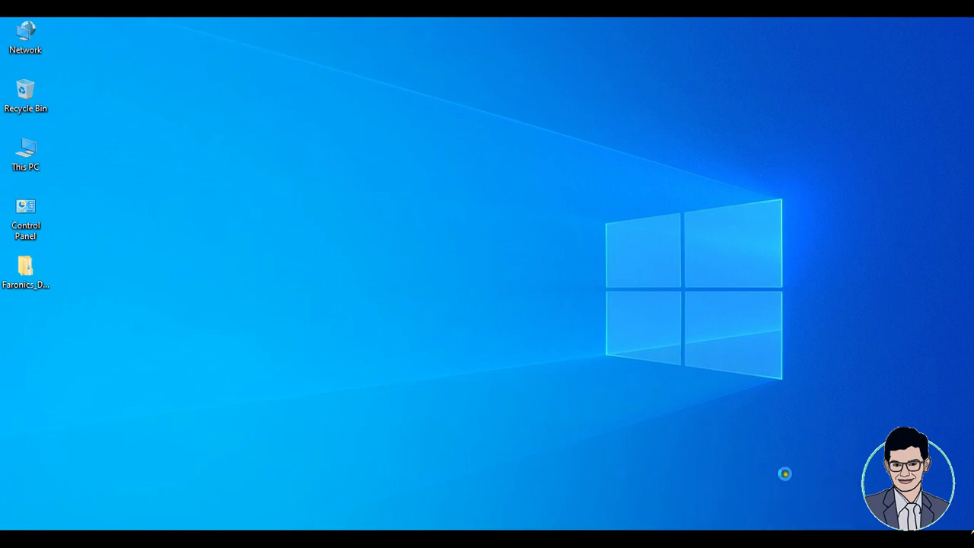
{"action": "right_click", "coordinate": [766, 423]}
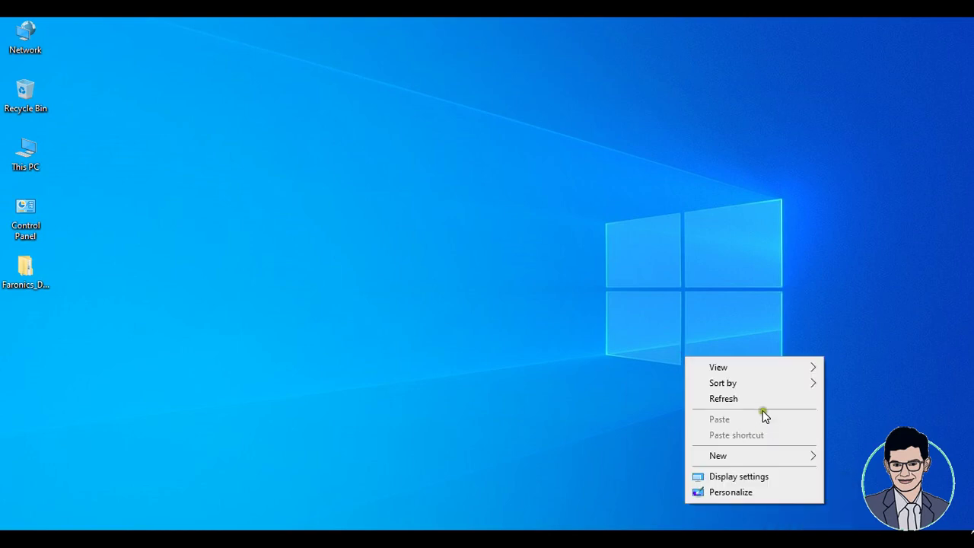
{"action": "left_click", "coordinate": [761, 403]}
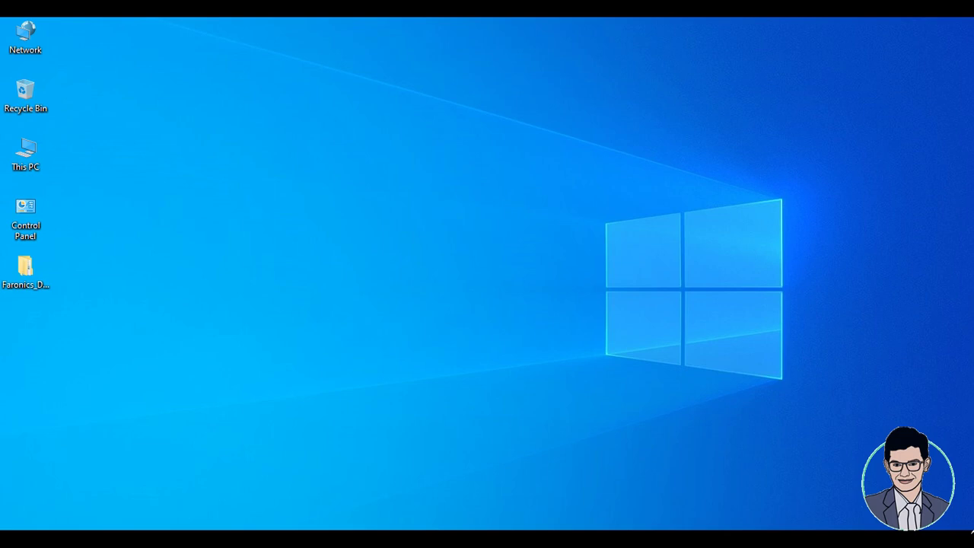
{"action": "left_click", "coordinate": [810, 539]}
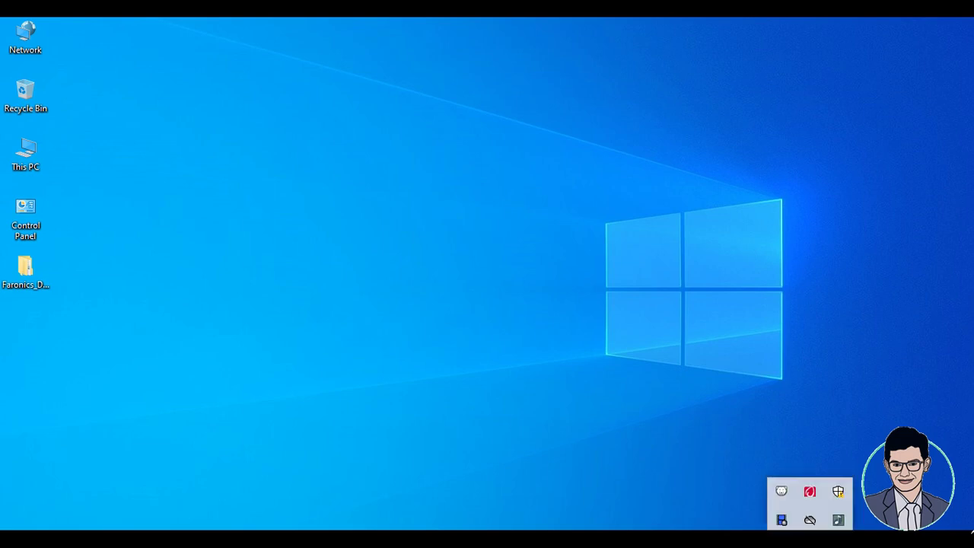
{"action": "double_click", "coordinate": [783, 495], "text": "shift"}
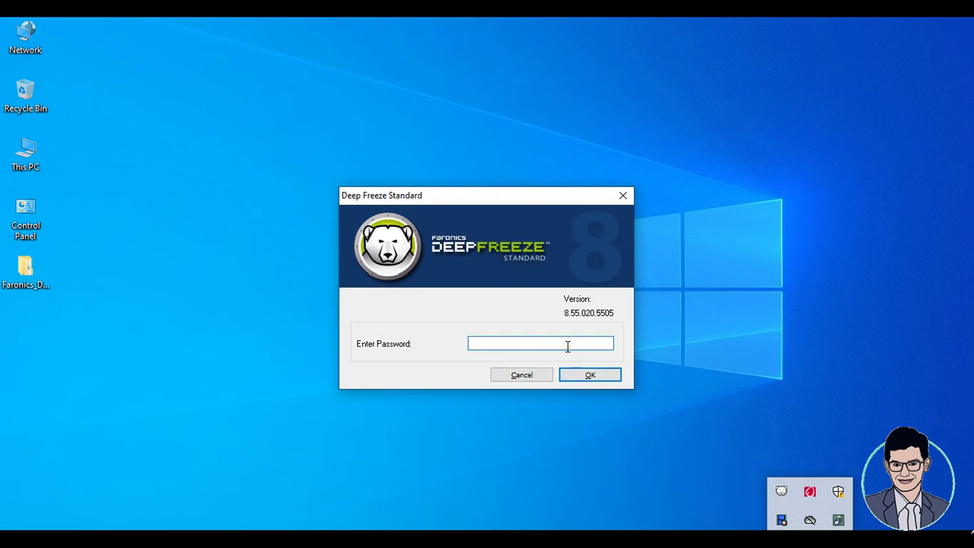
Log in to Deep Freeze without a password and go to the Password settings.
{"action": "left_click", "coordinate": [592, 375]}
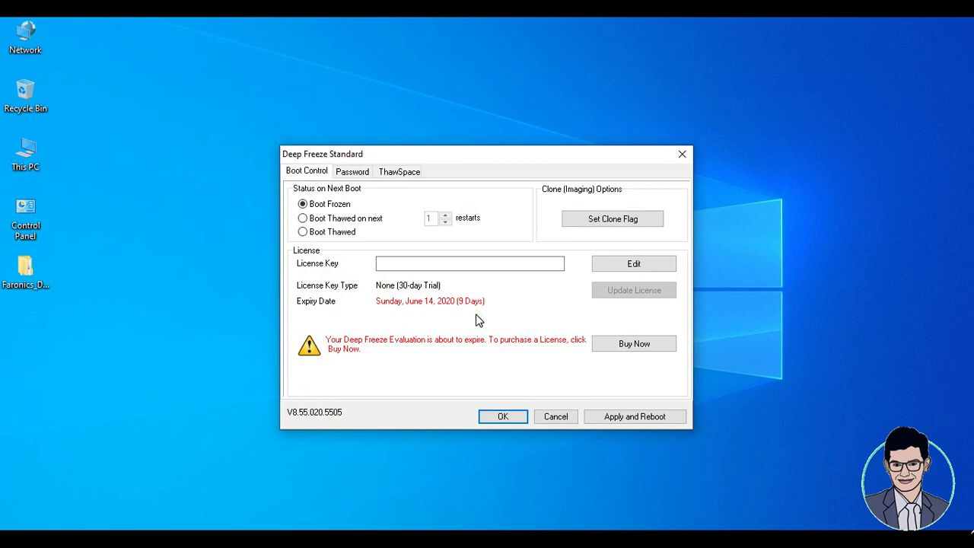
{"action": "left_click", "coordinate": [366, 172]}
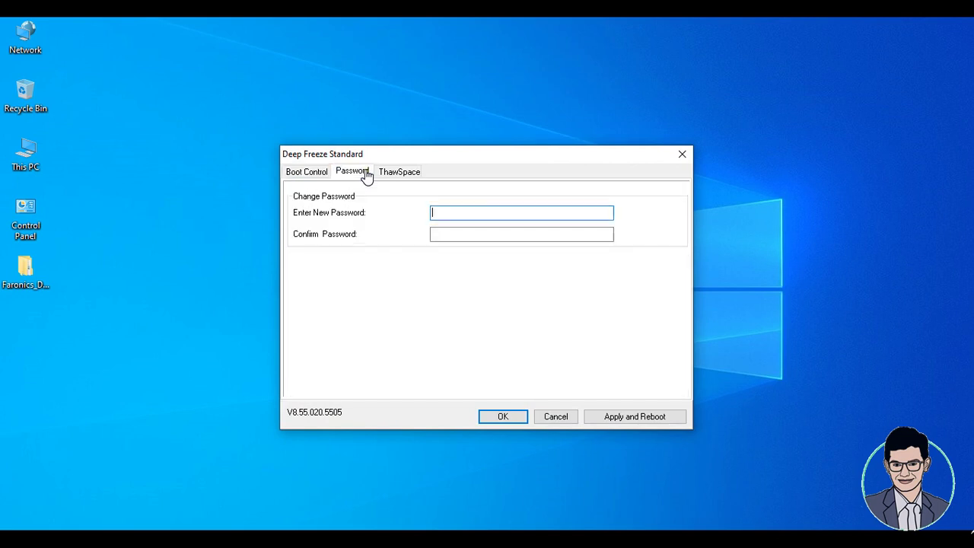
{"action": "left_click", "coordinate": [462, 207]}
Enter and confirm a new Deep Freeze password, apply it, and acknowledge the confirmation.
{"action": "type", "text": "1234"}
{"action": "key", "text": "Tab"}
{"action": "type", "text": "1234"}
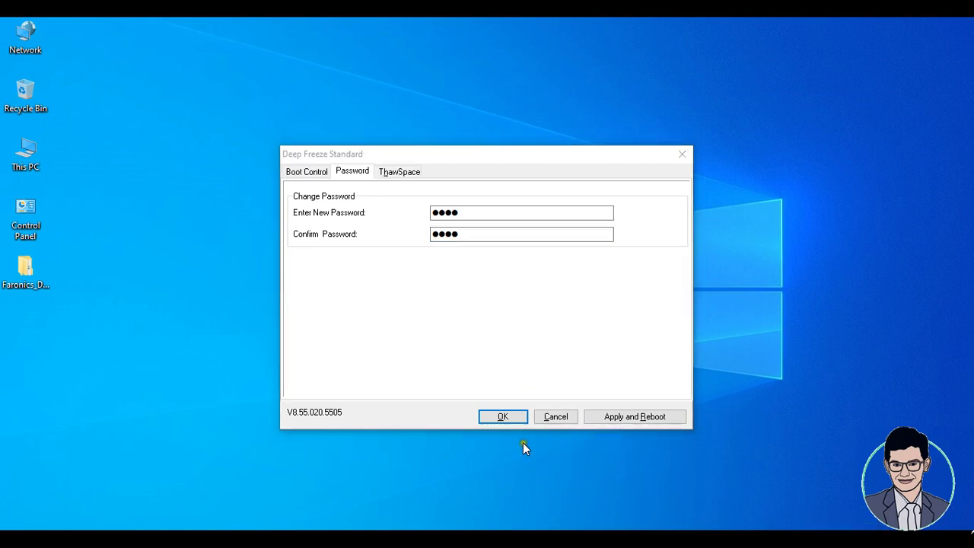
{"action": "left_click", "coordinate": [501, 415]}
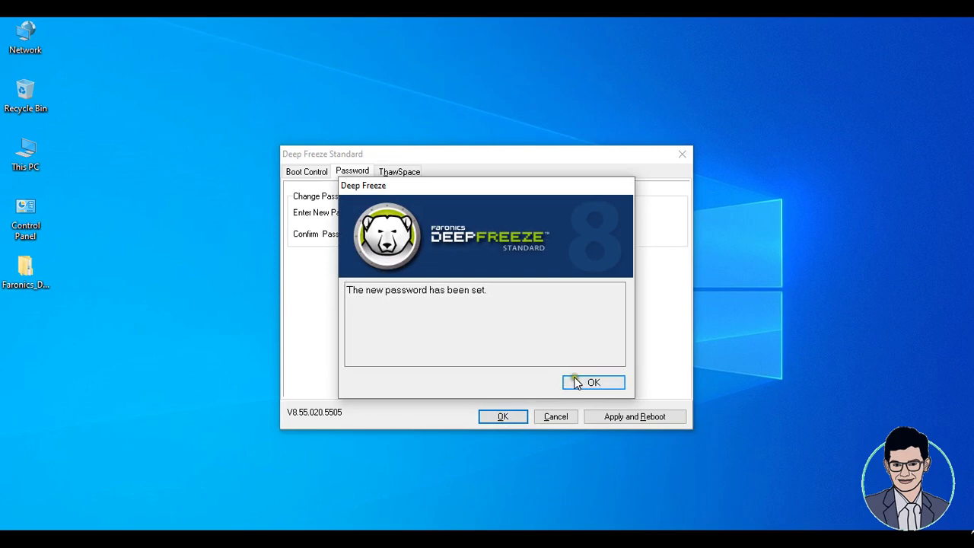
{"action": "left_click", "coordinate": [594, 384]}
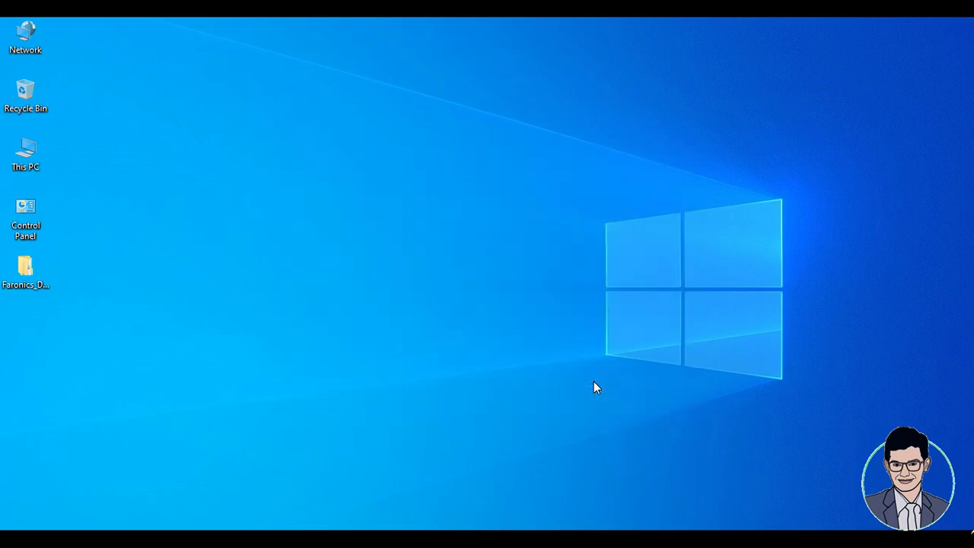
Reopen the Deep Freeze login from the tray and unlock it with the new password.
{"action": "left_click", "coordinate": [810, 539]}
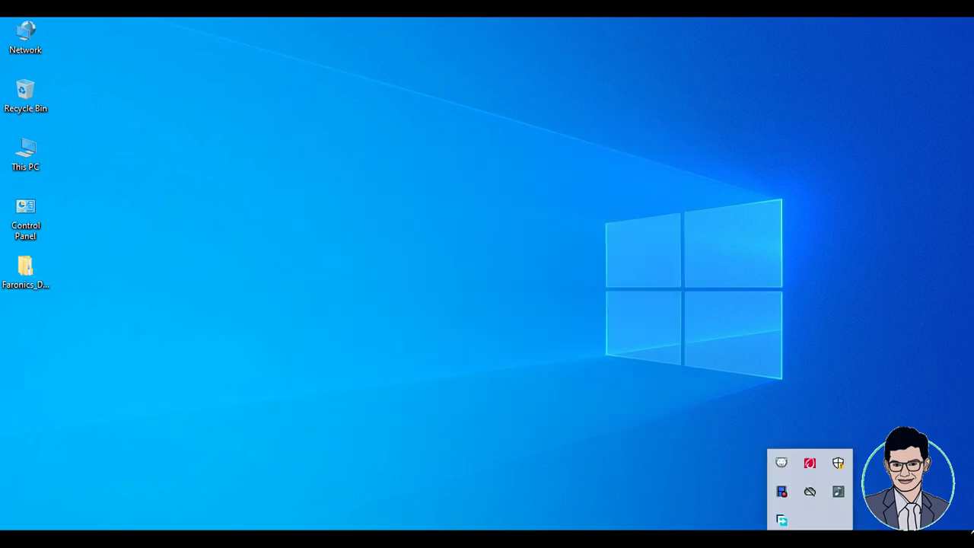
{"action": "double_click", "coordinate": [781, 462], "text": "shift"}
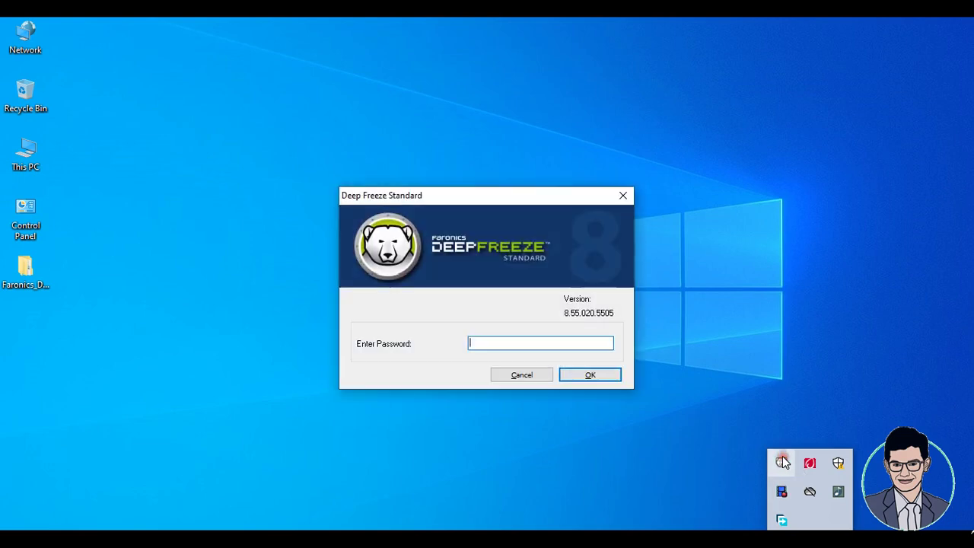
{"action": "left_click", "coordinate": [606, 378]}
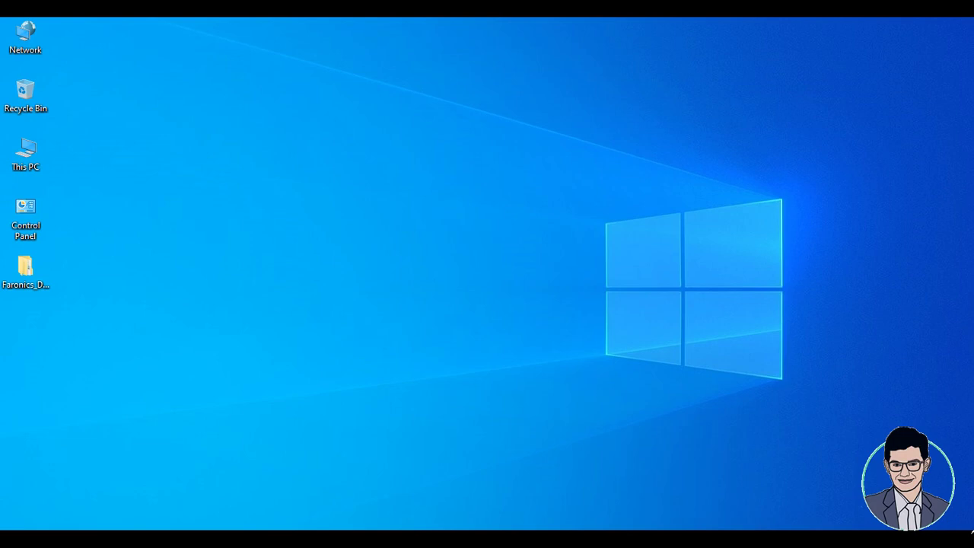
{"action": "left_click", "coordinate": [810, 540]}
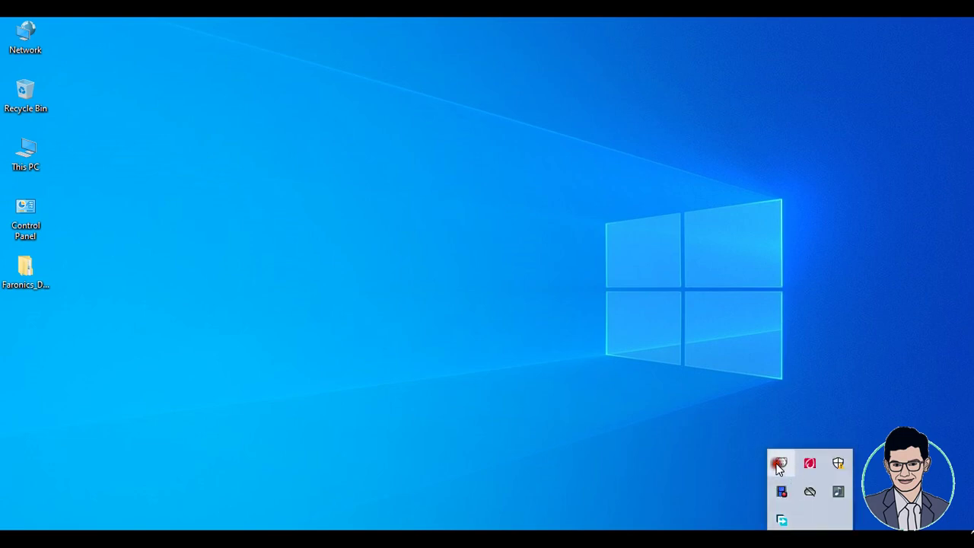
{"action": "double_click", "coordinate": [782, 463], "text": "shift"}
{"action": "type", "text": "1234"}
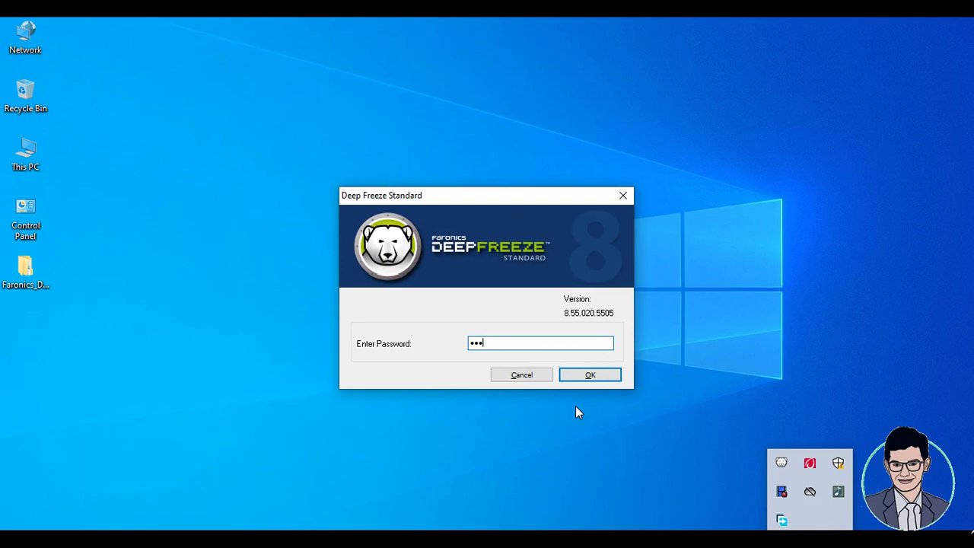
{"action": "key", "text": "Return"}
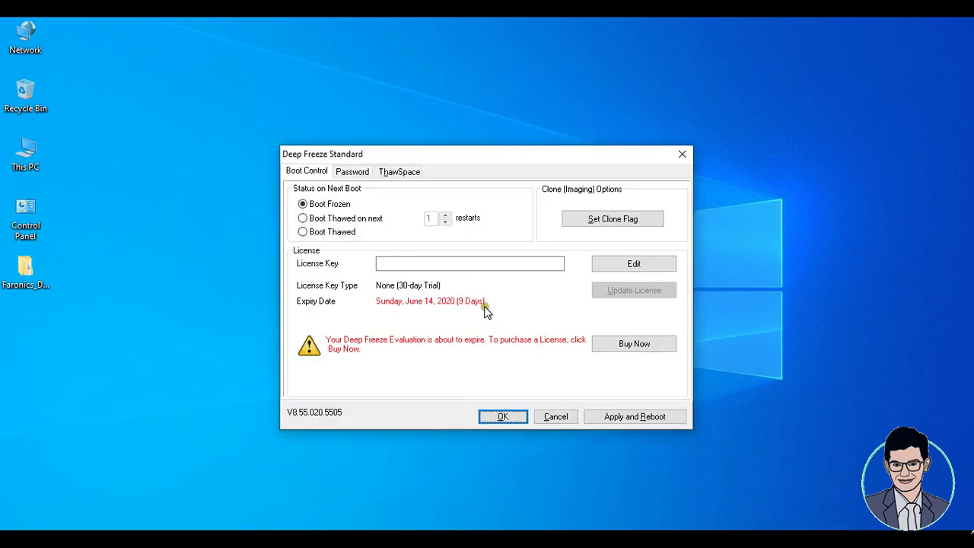
Change the next-boot status on the Boot Control tab from Boot Frozen to Boot Thawed.
{"action": "left_click", "coordinate": [361, 178]}
{"action": "left_click", "coordinate": [392, 177]}
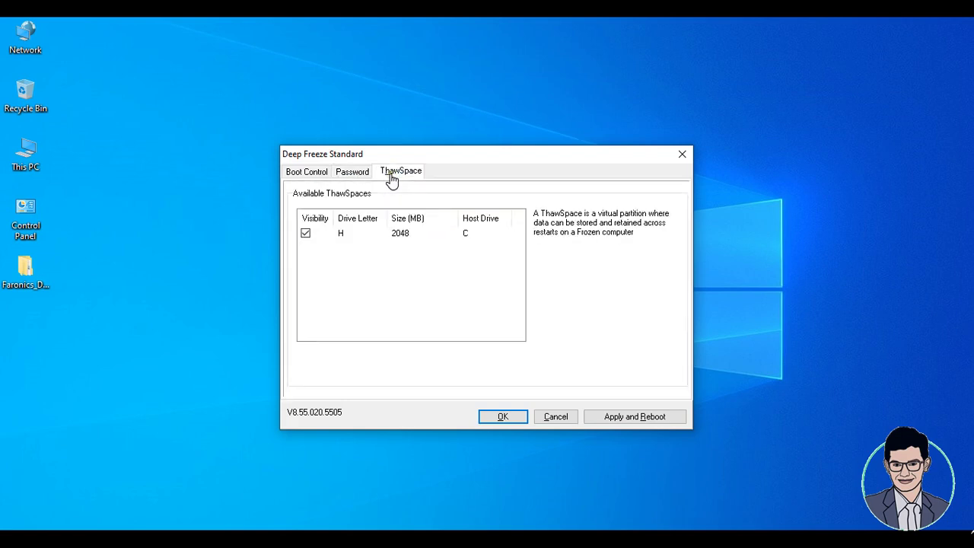
{"action": "left_click", "coordinate": [320, 173]}
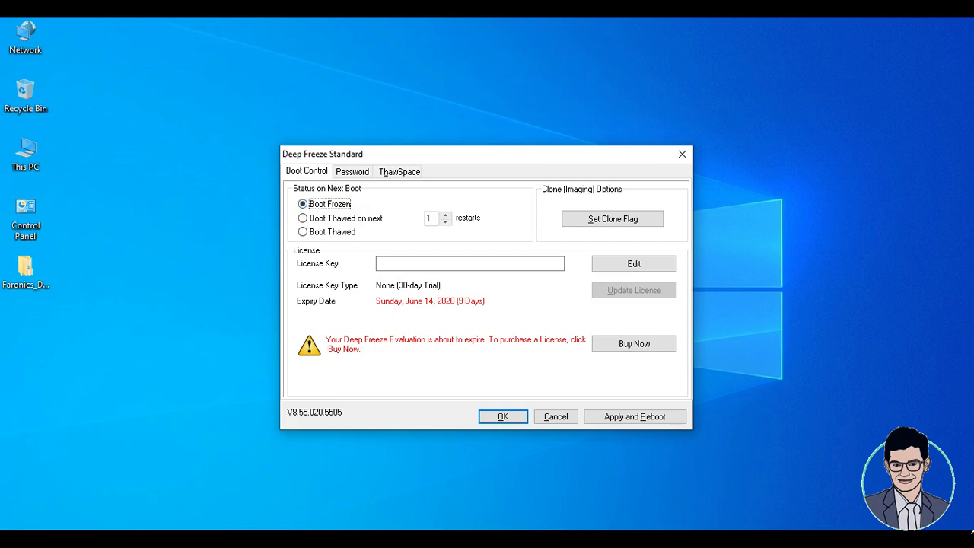
{"action": "left_click", "coordinate": [810, 531]}
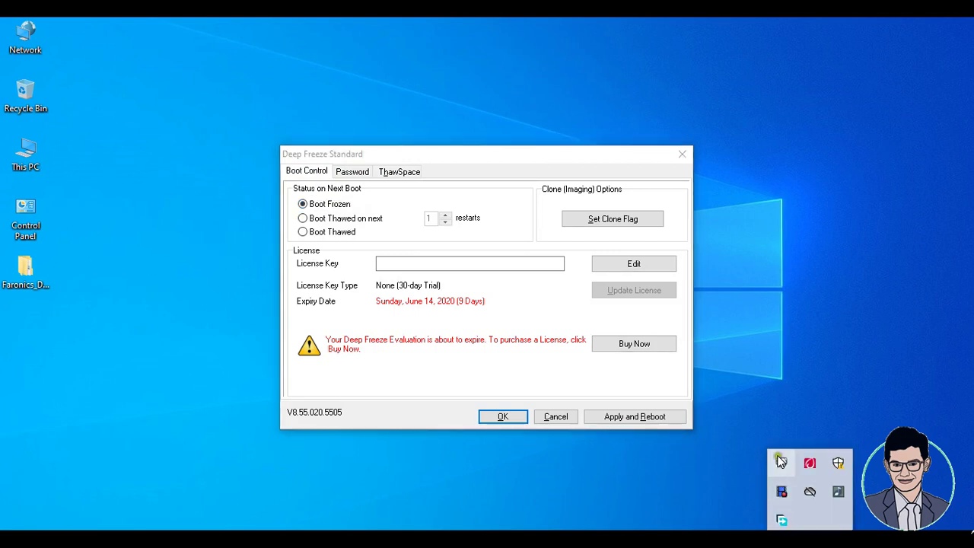
{"action": "left_click", "coordinate": [330, 236]}
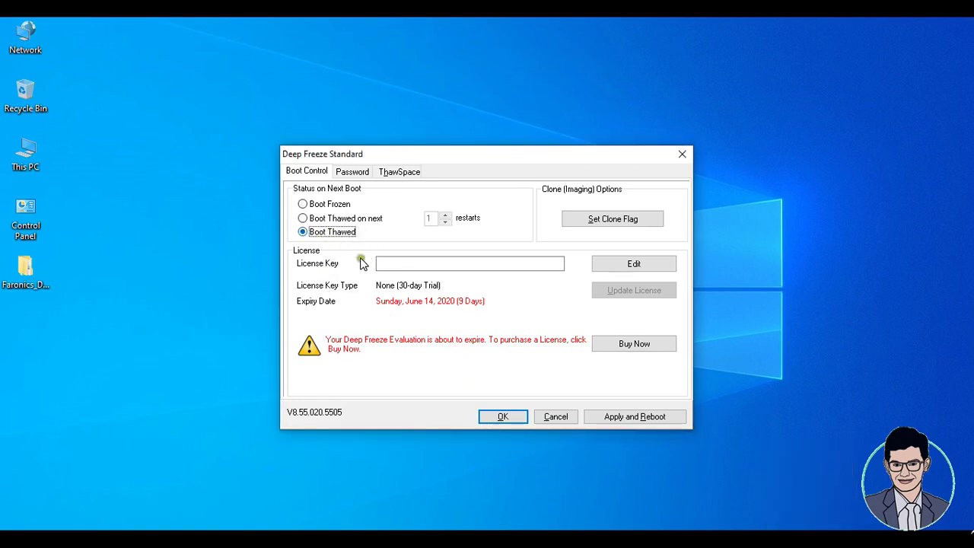
{"action": "left_click", "coordinate": [810, 539]}
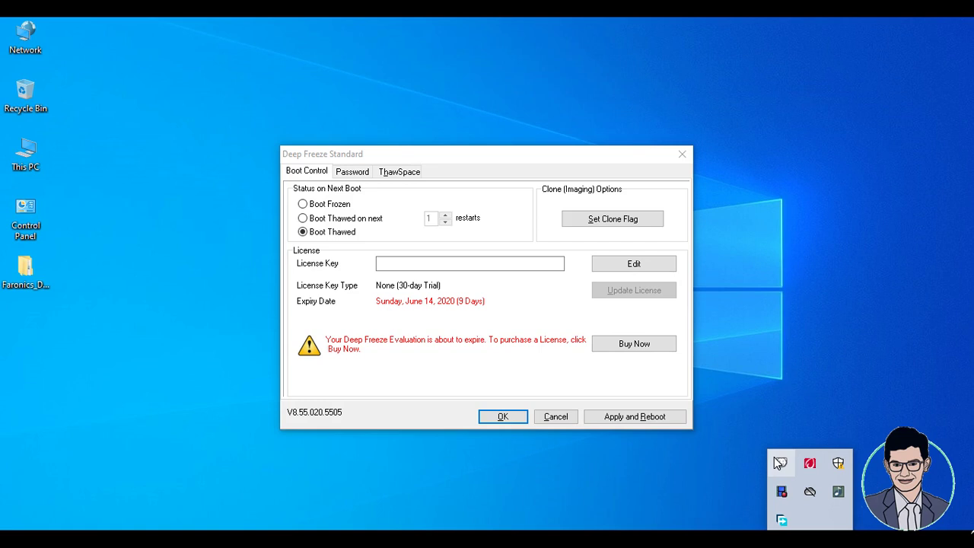
{"action": "left_click", "coordinate": [23, 150]}
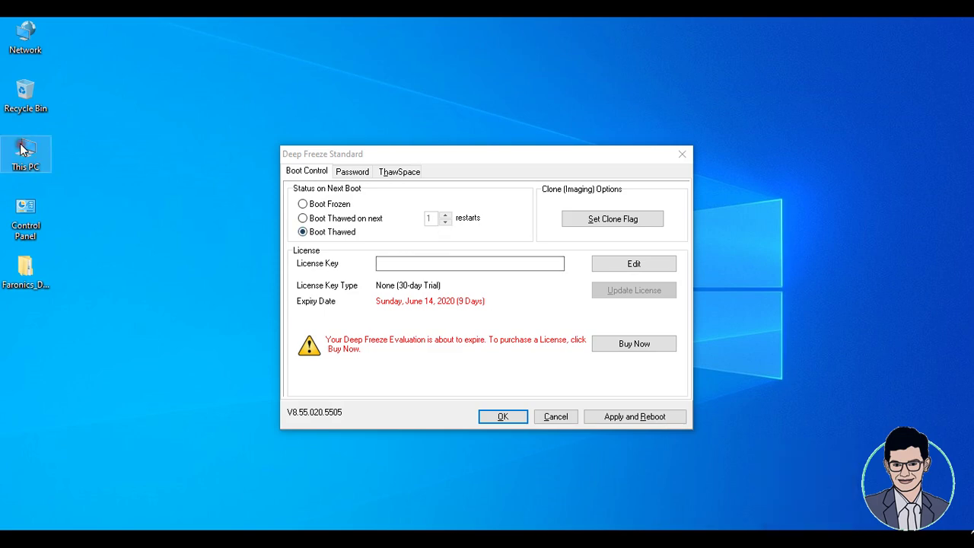
{"action": "double_click", "coordinate": [38, 156]}
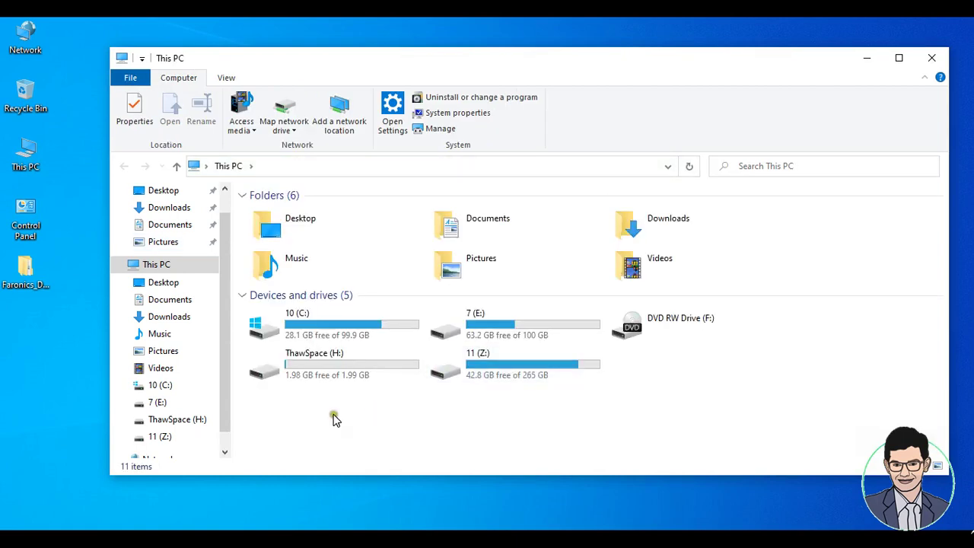
{"action": "left_click", "coordinate": [354, 372]}
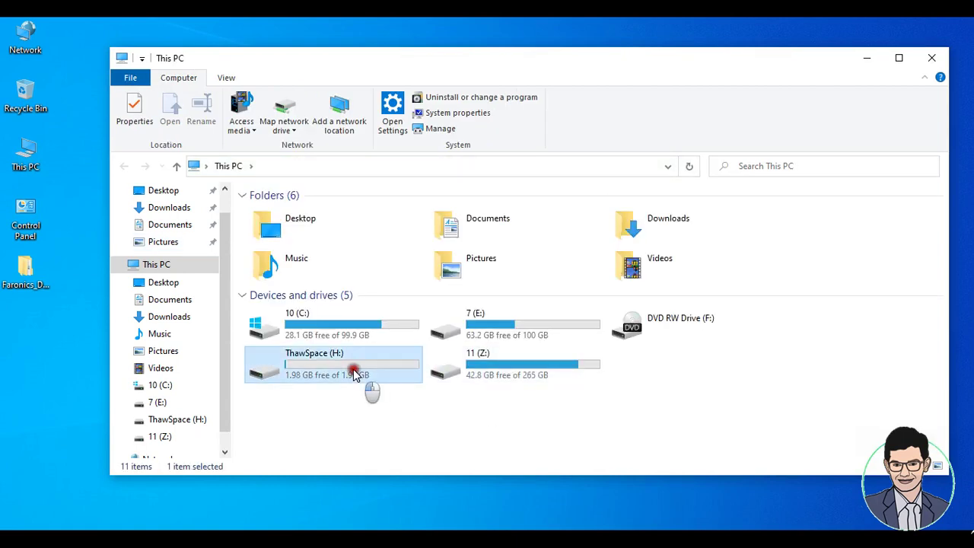
{"action": "double_click", "coordinate": [354, 372]}
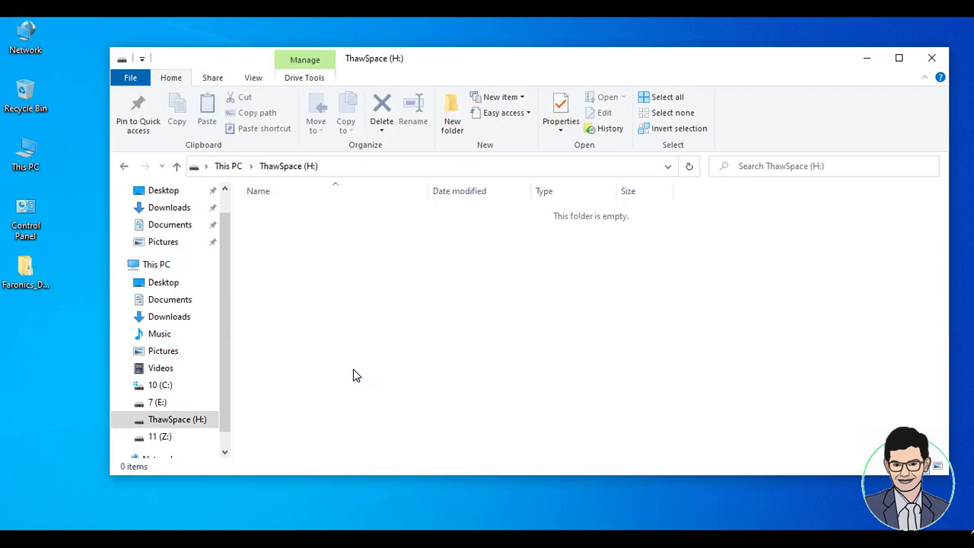
{"action": "left_click", "coordinate": [124, 166]}
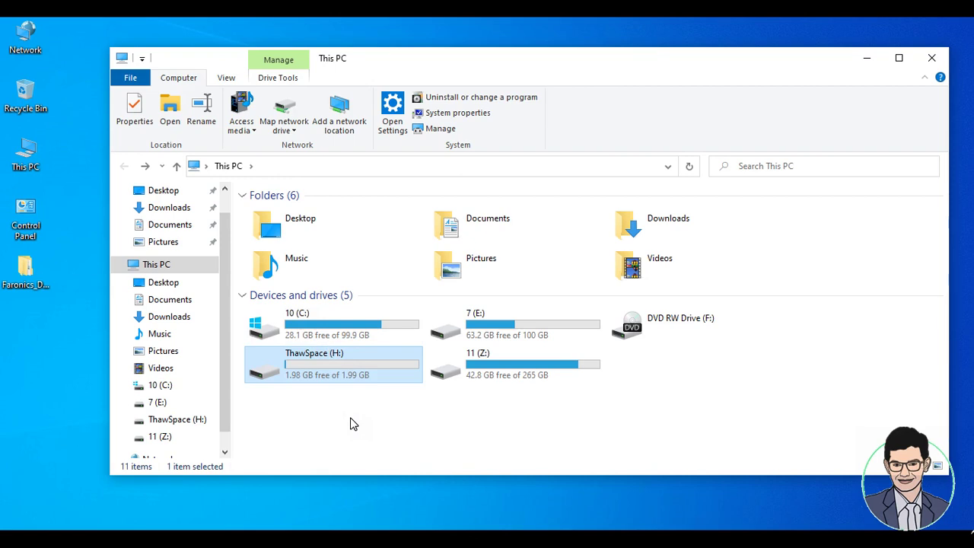
{"action": "mouse_move", "coordinate": [349, 372]}
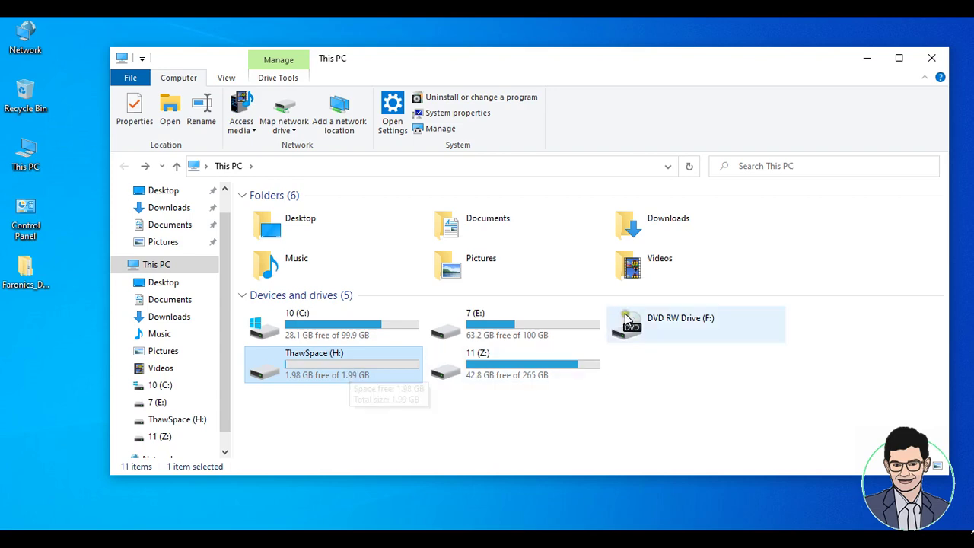
{"action": "left_click", "coordinate": [941, 55]}
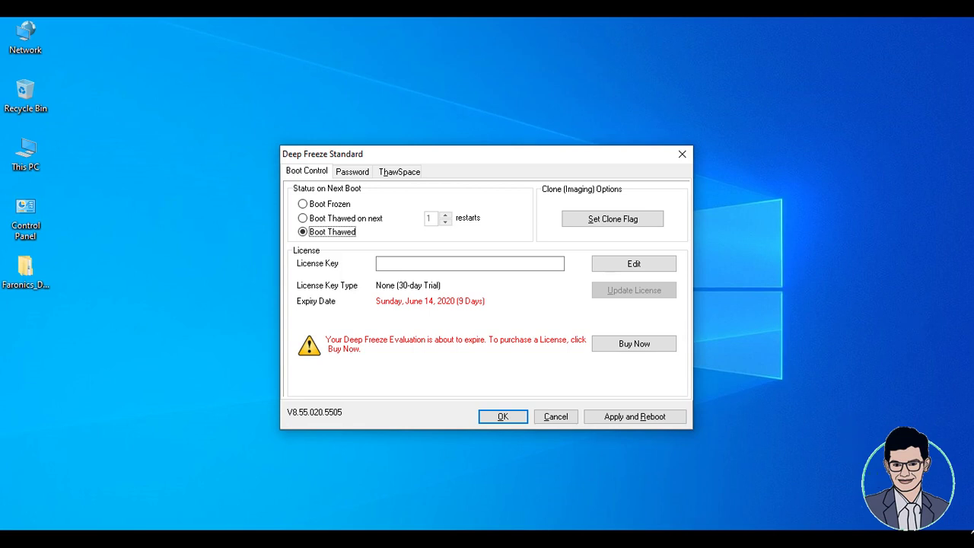
{"action": "left_click", "coordinate": [810, 540]}
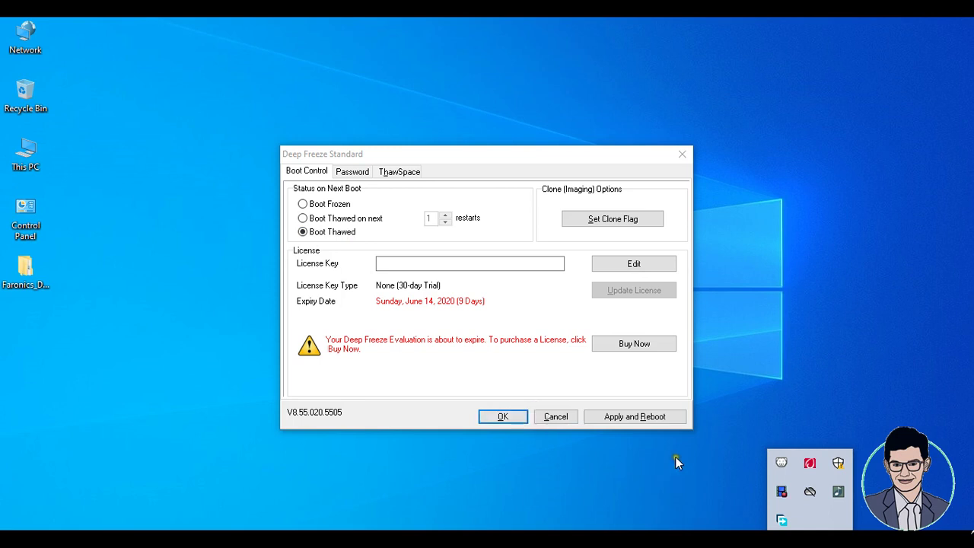
{"action": "left_click", "coordinate": [651, 418]}
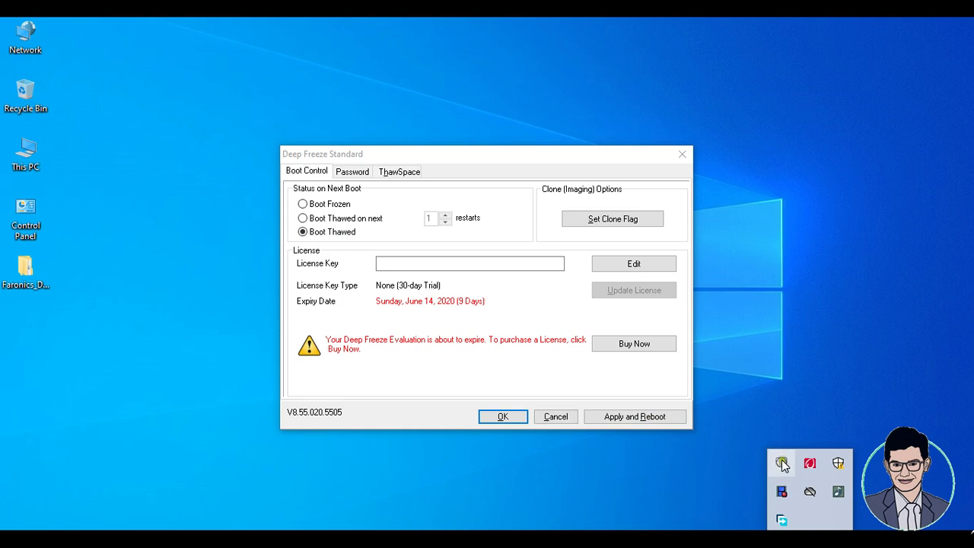
{"action": "left_click", "coordinate": [26, 275]}
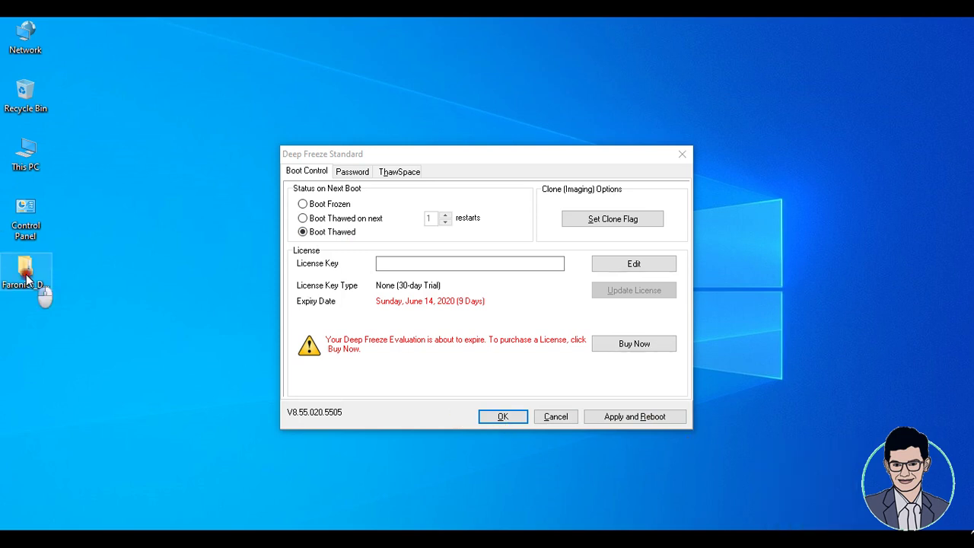
{"action": "double_click", "coordinate": [26, 276]}
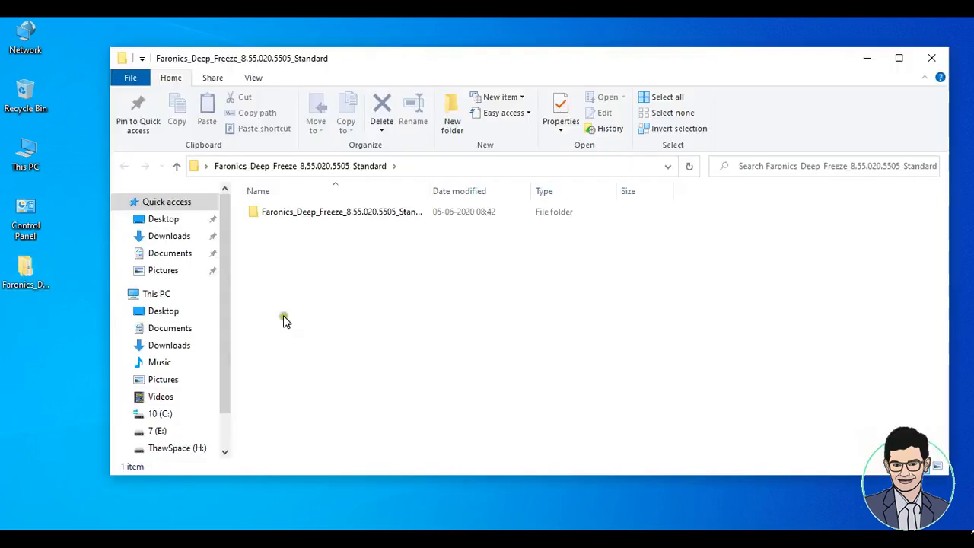
{"action": "left_click", "coordinate": [337, 213]}
{"action": "double_click", "coordinate": [338, 213]}
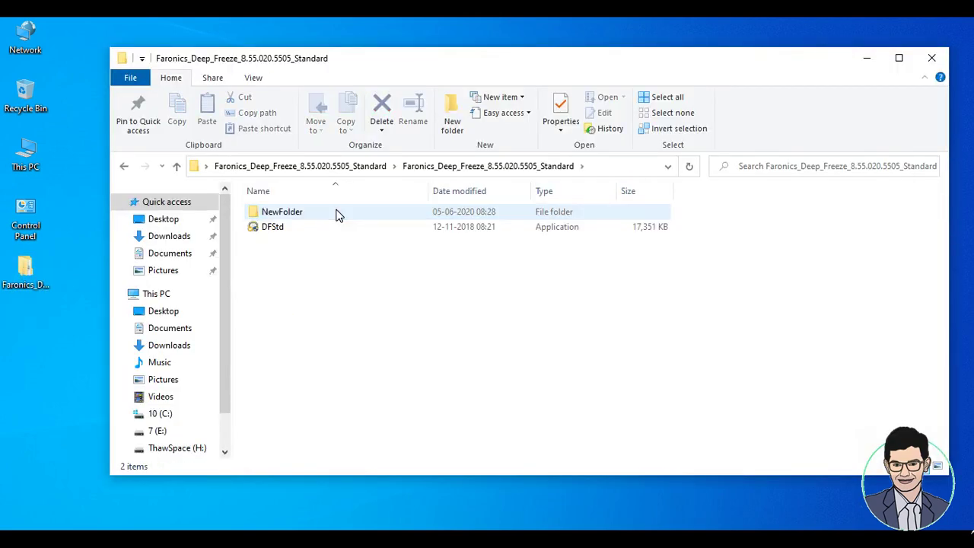
{"action": "double_click", "coordinate": [584, 238]}
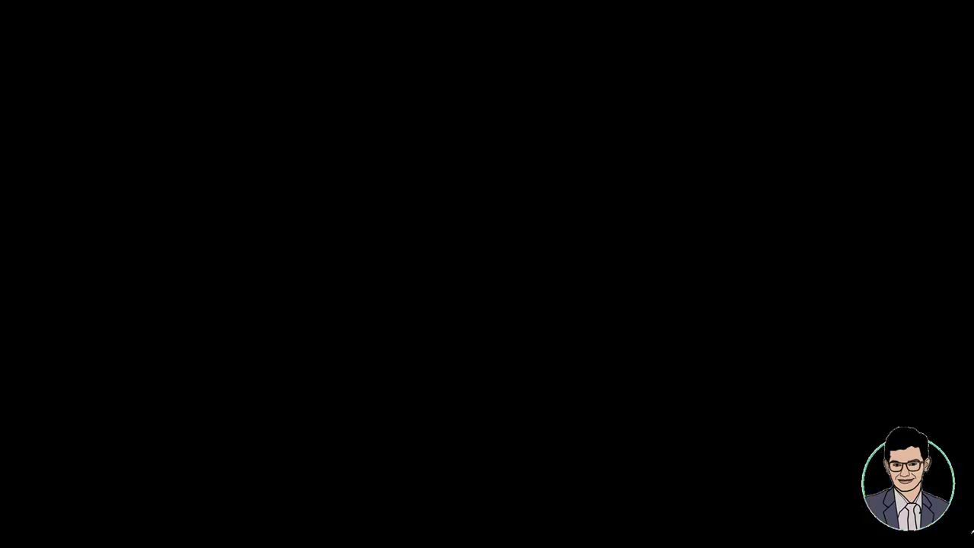
{"action": "left_click", "coordinate": [433, 381]}
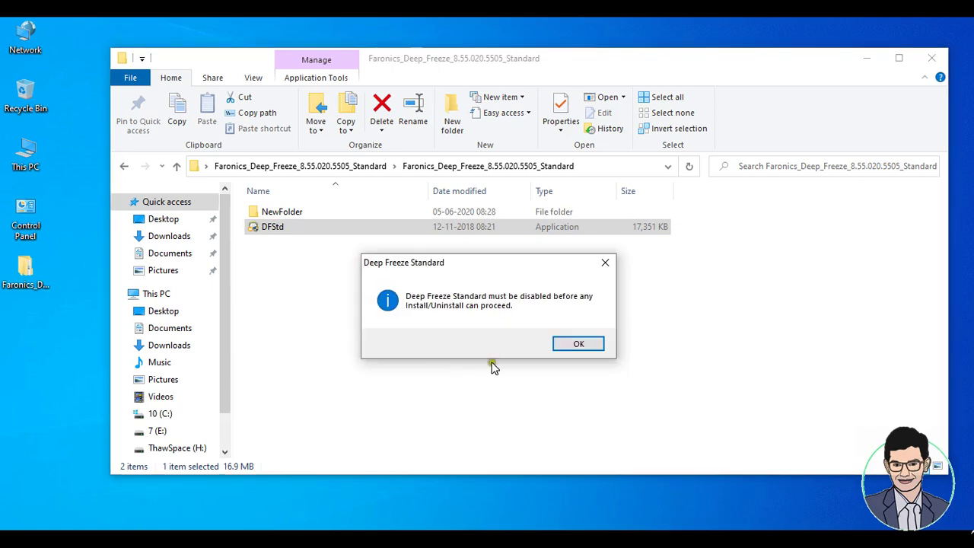
{"action": "left_click", "coordinate": [579, 344]}
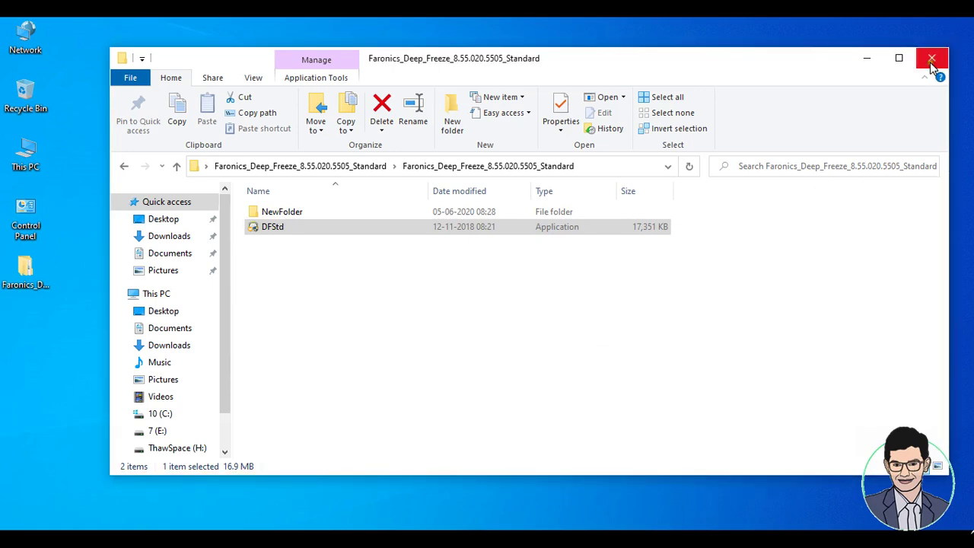
{"action": "left_click", "coordinate": [931, 61]}
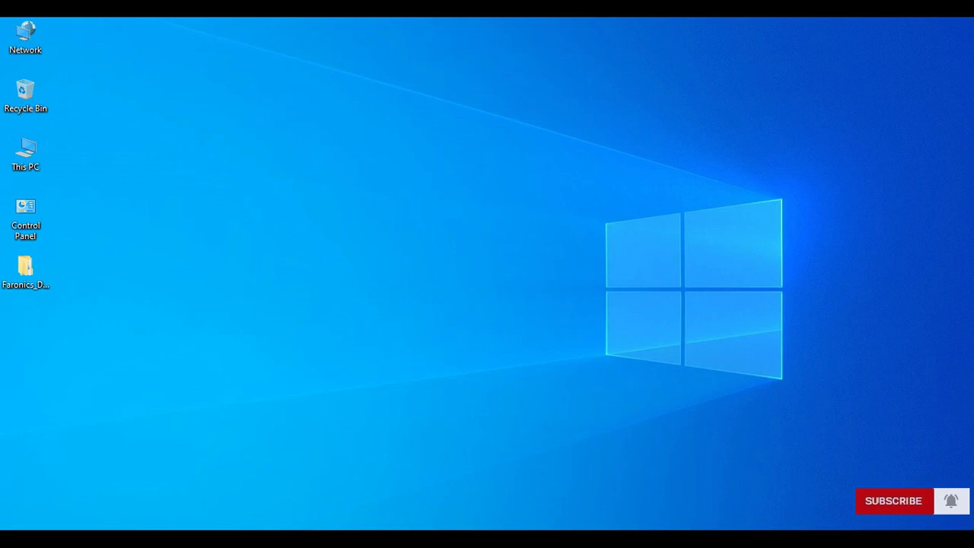
Open the desktop Faronics folder's Deep Freeze subfolder and run the DFStd installer.
{"action": "left_click", "coordinate": [810, 539]}
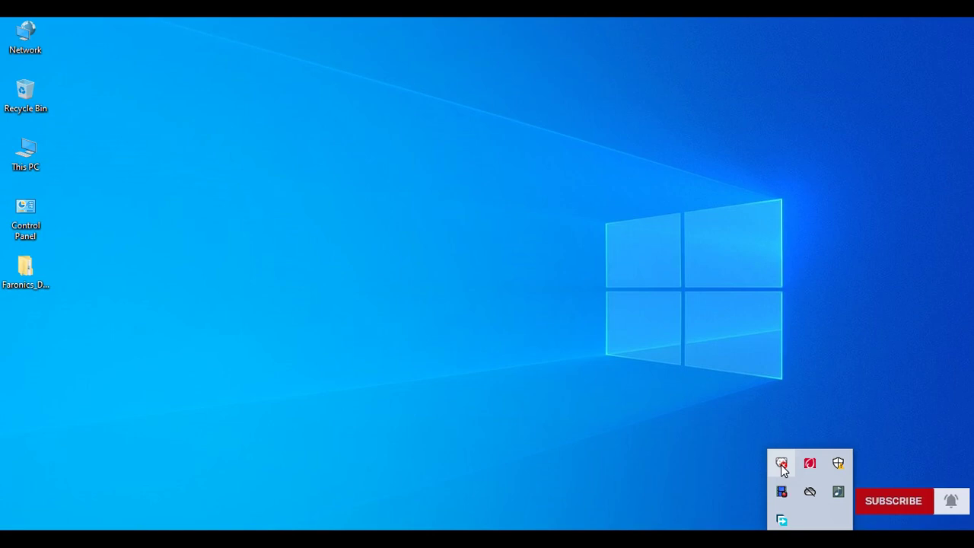
{"action": "left_click", "coordinate": [20, 281]}
{"action": "left_click", "coordinate": [174, 240]}
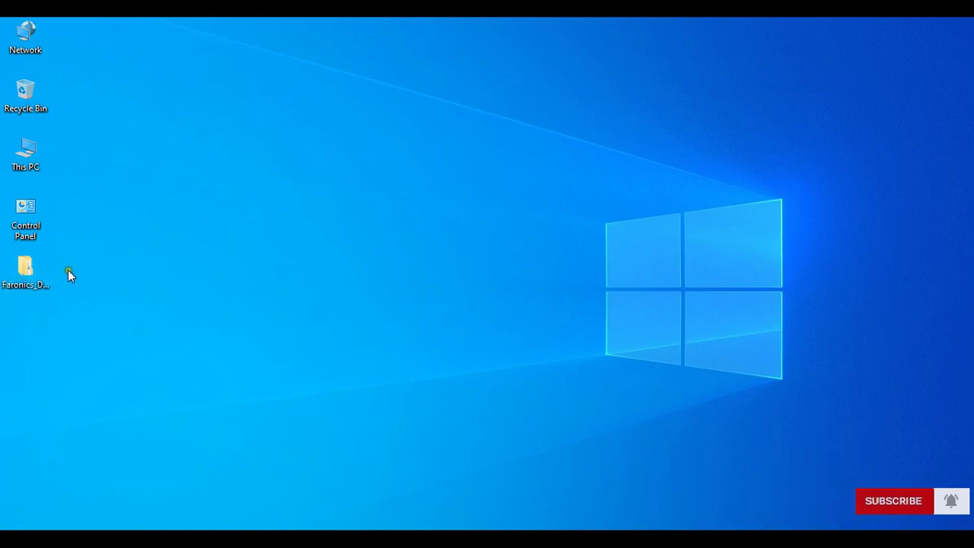
{"action": "left_click", "coordinate": [47, 277]}
{"action": "double_click", "coordinate": [47, 279]}
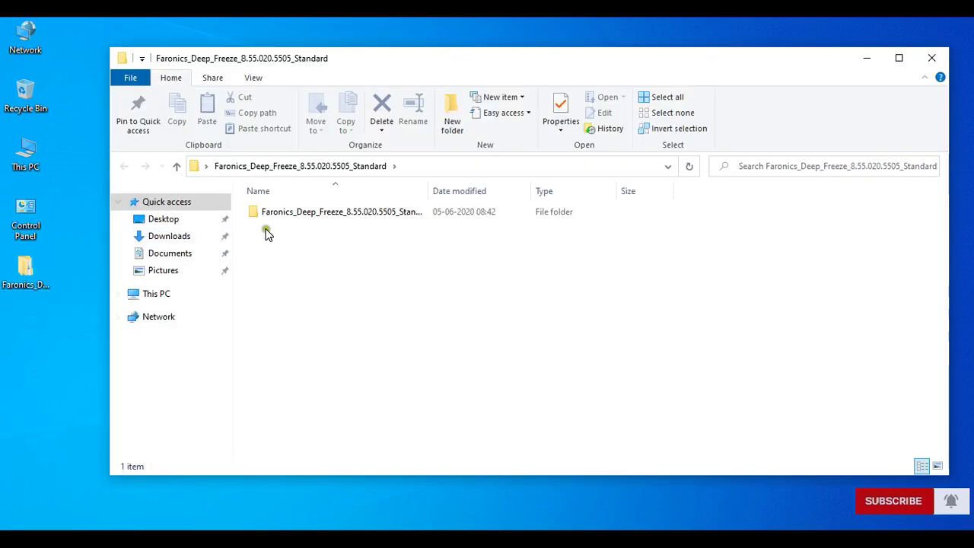
{"action": "left_click", "coordinate": [293, 212]}
{"action": "double_click", "coordinate": [281, 221]}
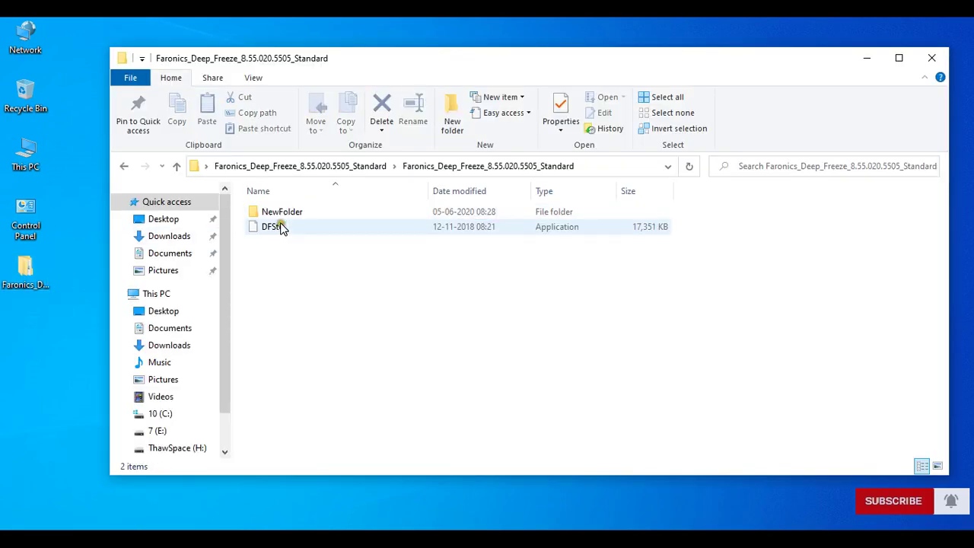
{"action": "double_click", "coordinate": [279, 226]}
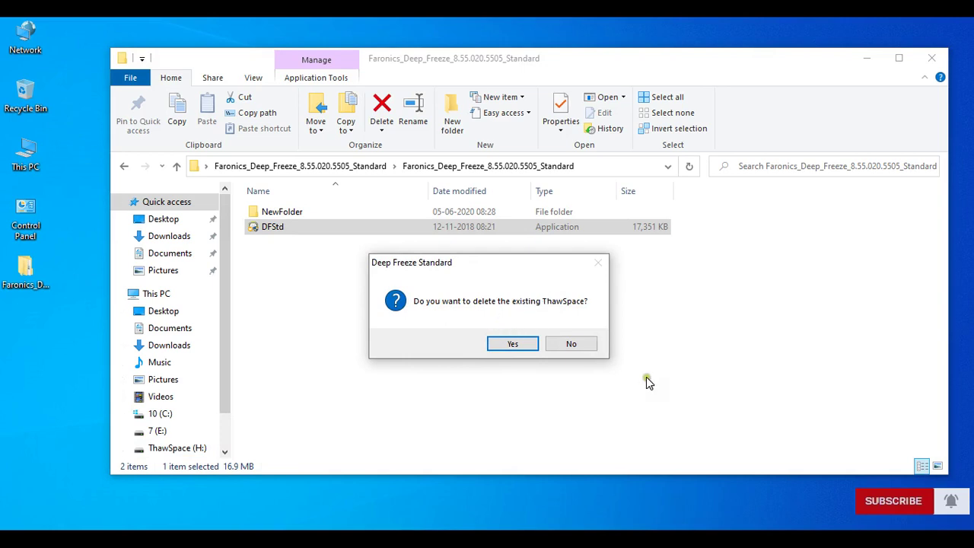
Answer the delete-ThawSpace prompt and start uninstalling Deep Freeze Standard.
{"action": "left_click", "coordinate": [577, 344]}
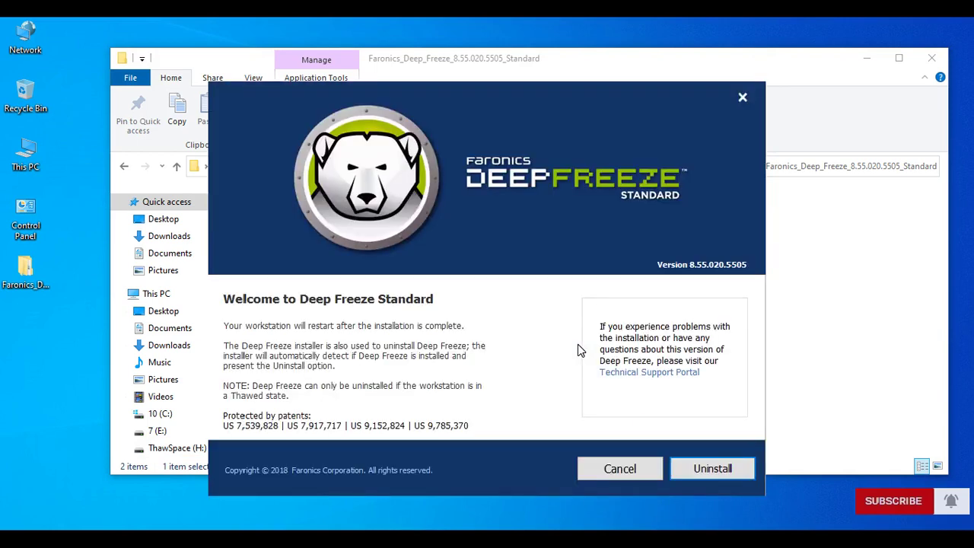
{"action": "left_click", "coordinate": [713, 469]}
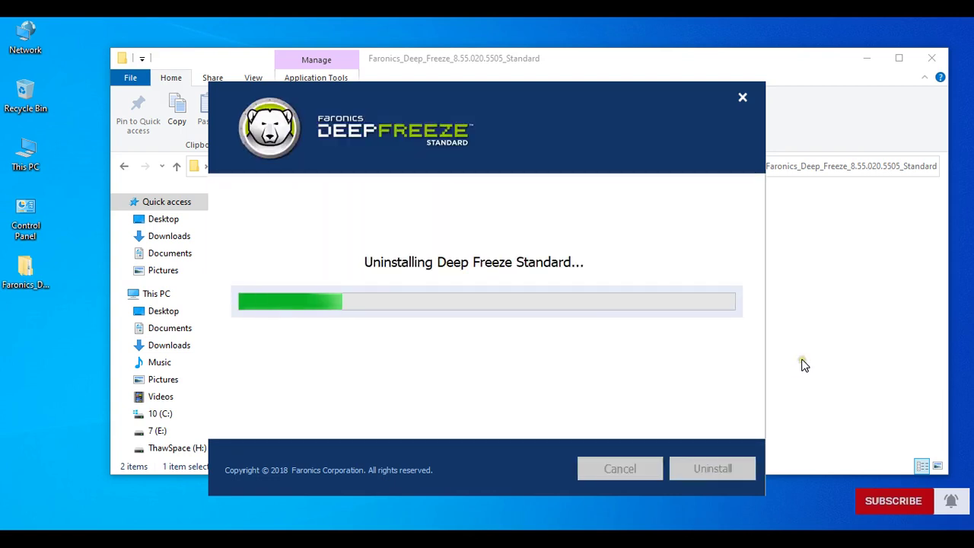